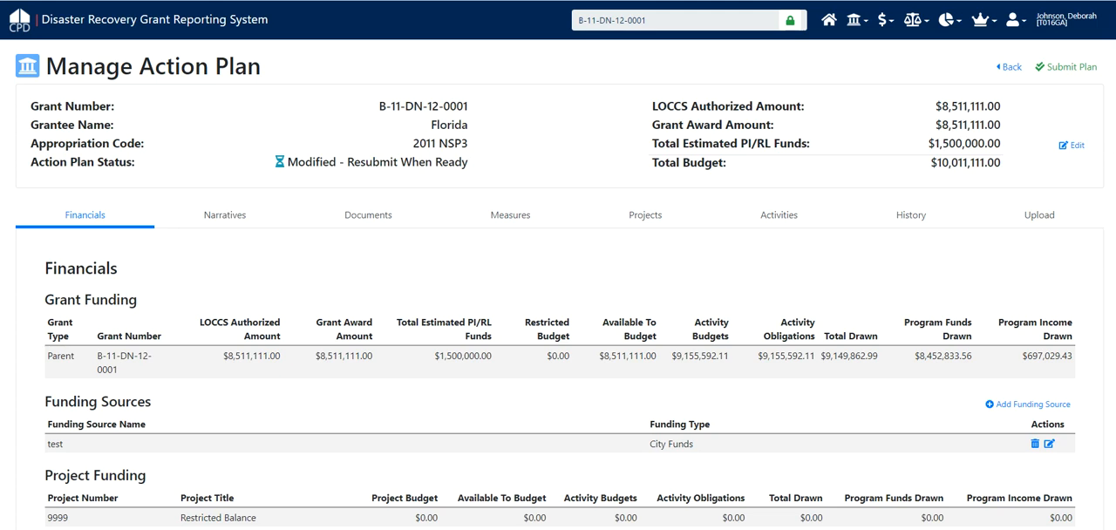
# Examine the grant funding, funding sources and project funding tables in the action plan's Financials section.
pyautogui.scroll(-2, 558, 279)
pyautogui.scroll(-1, 558, 279)
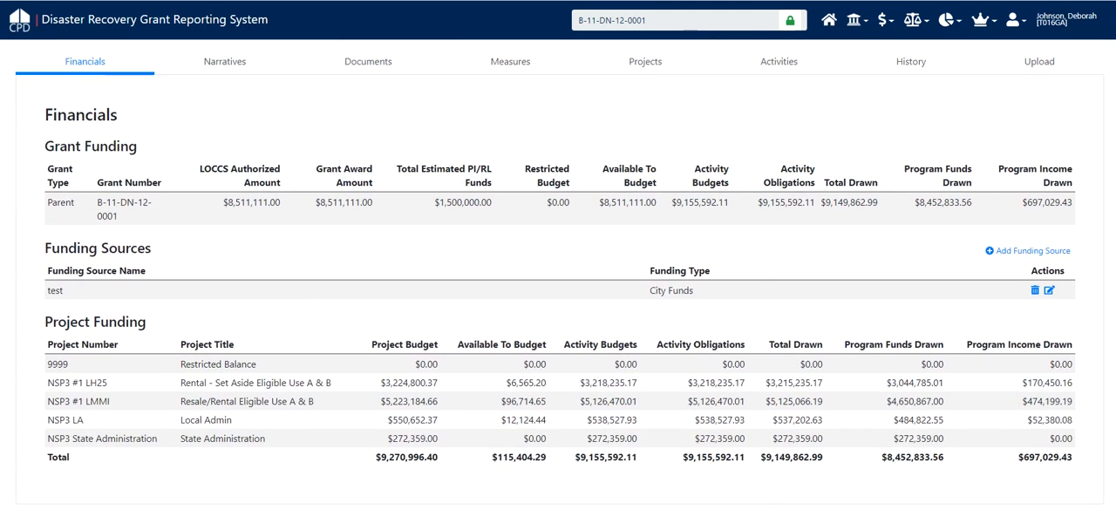
pyautogui.scroll(-1, 558, 279)
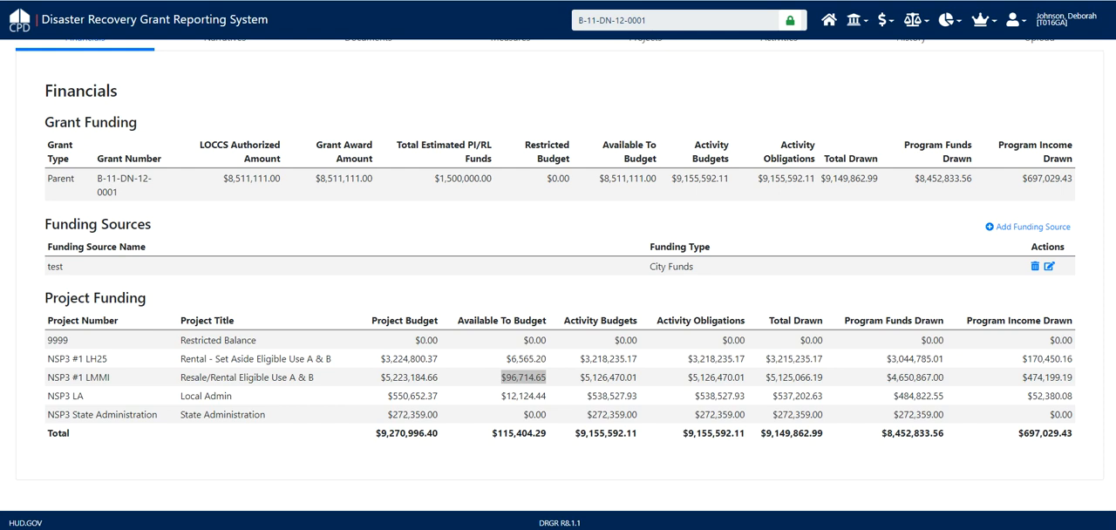
pyautogui.scroll(3, 559, 284)
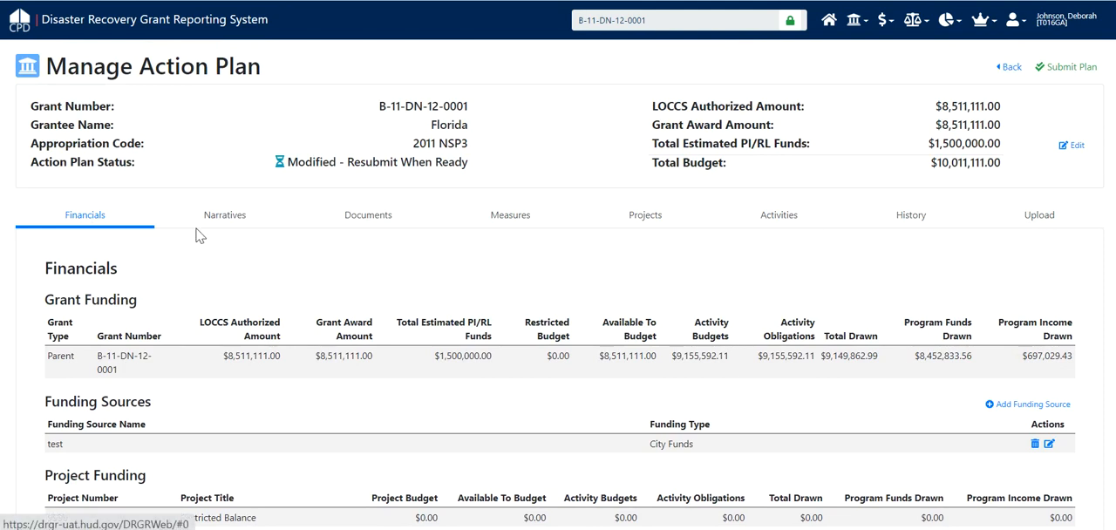
# Look through the action plan's Narratives, Documents, Measures, Projects, Activities, History and Upload sections in turn.
pyautogui.click(227, 218)
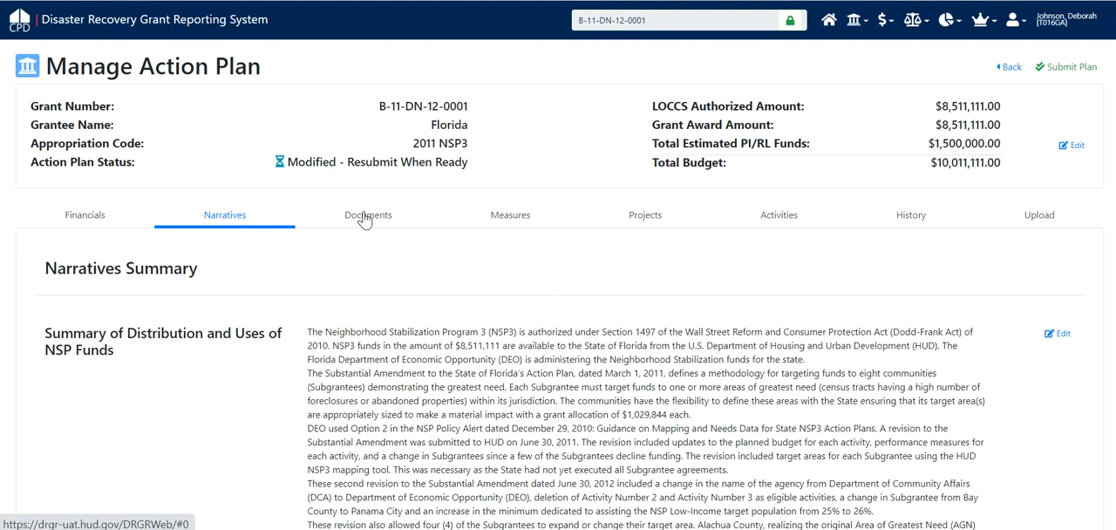
pyautogui.click(363, 218)
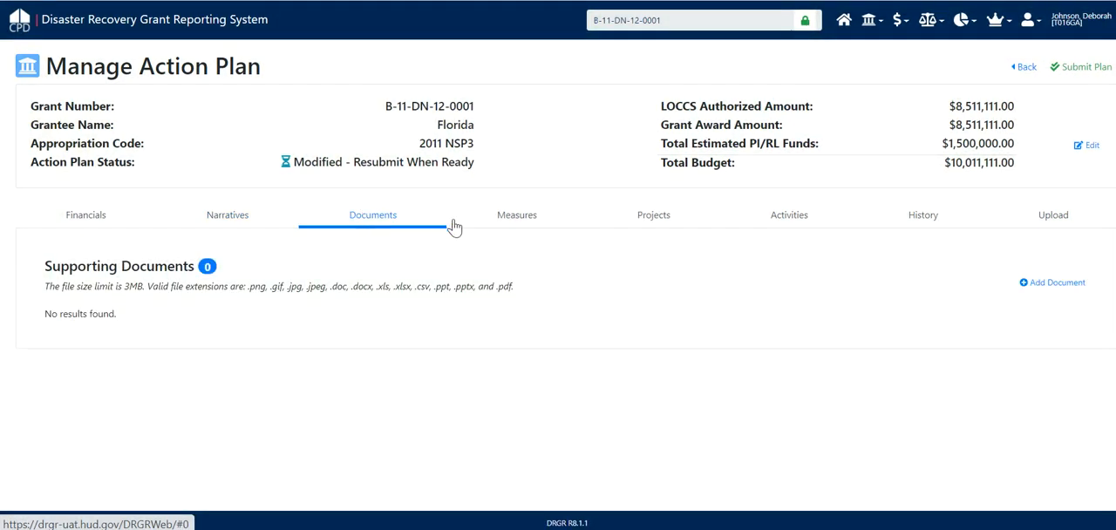
pyautogui.click(527, 222)
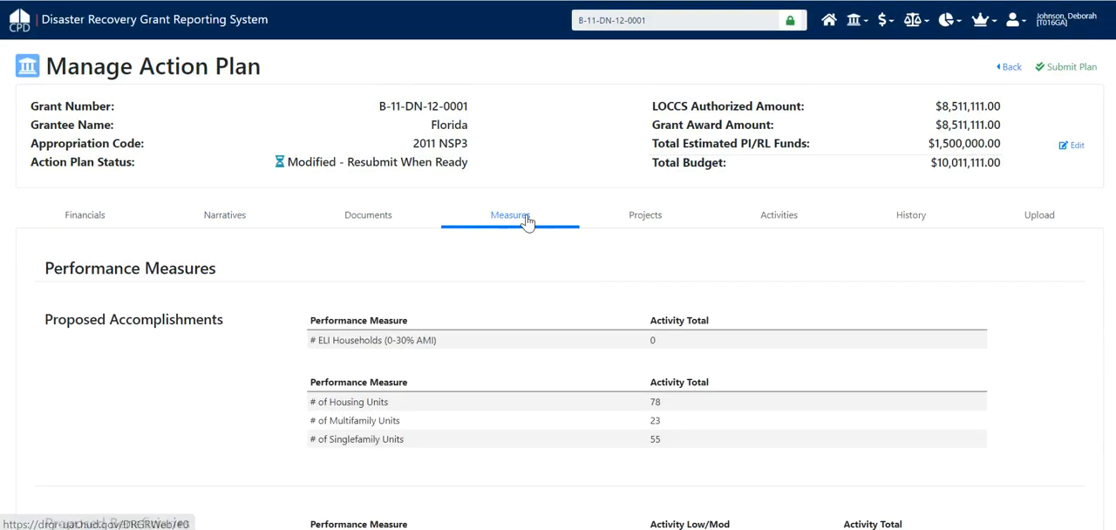
pyautogui.click(657, 218)
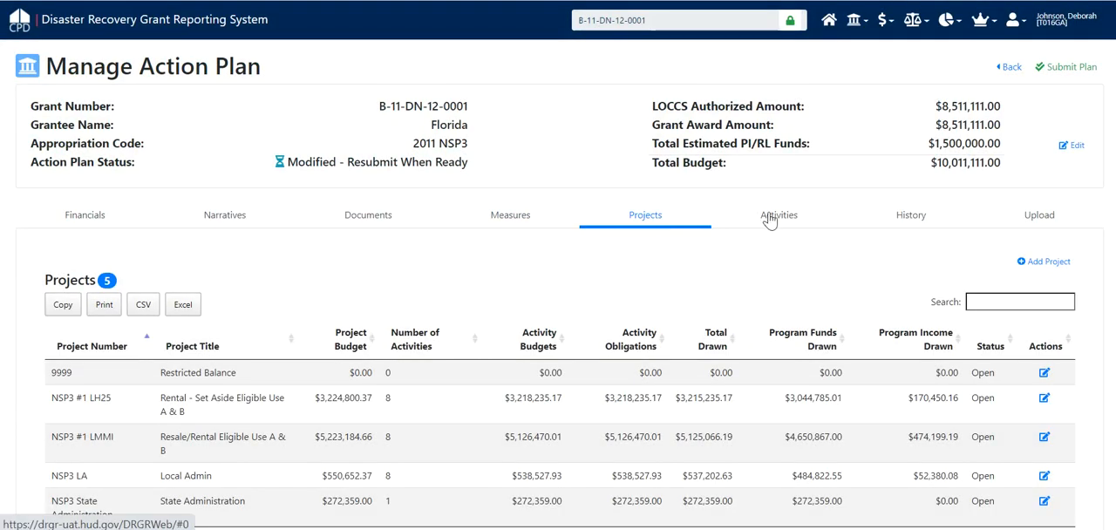
pyautogui.click(787, 217)
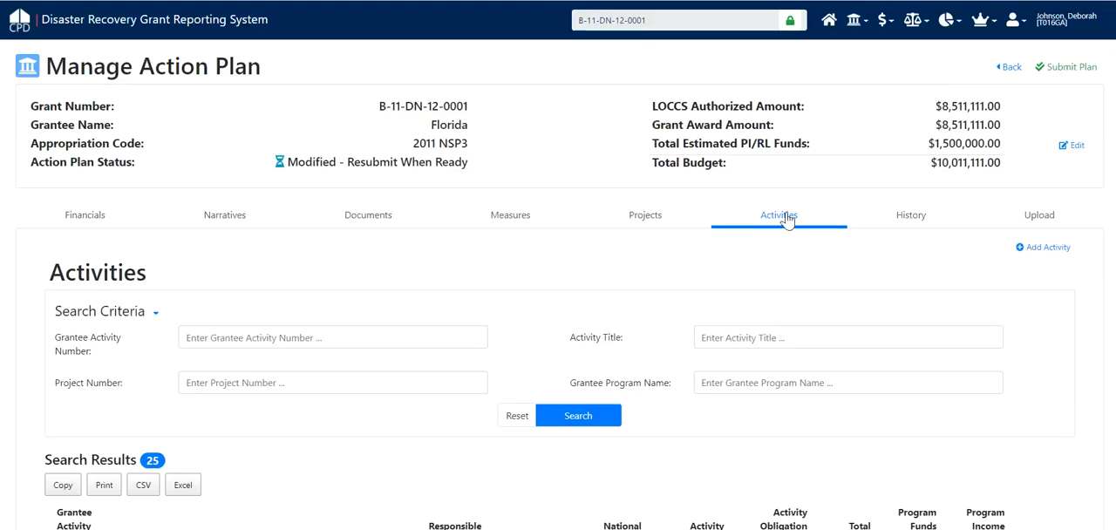
pyautogui.click(911, 217)
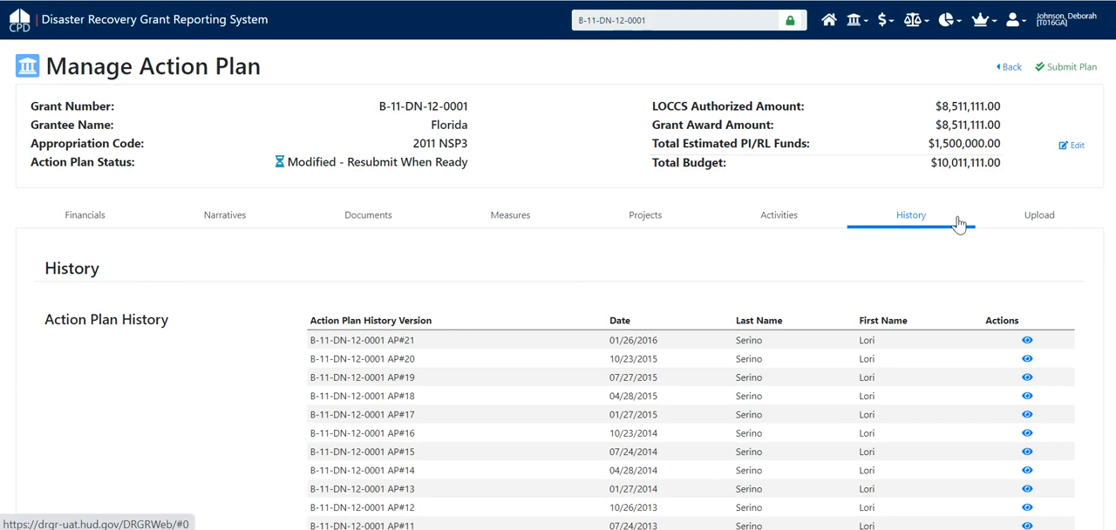
pyautogui.click(1043, 215)
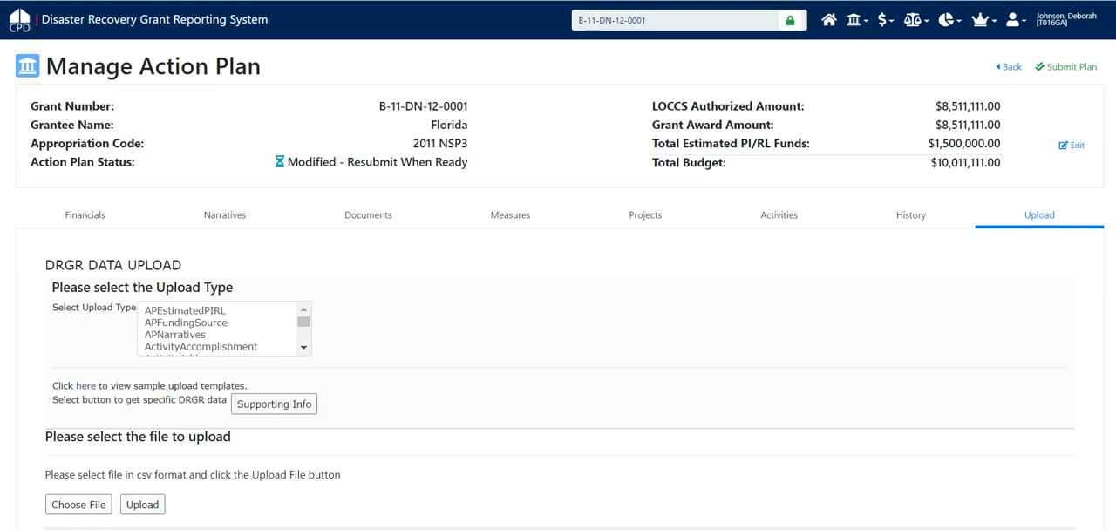
# Review the action plan's full list of projects, followed by its list of activities.
pyautogui.click(645, 218)
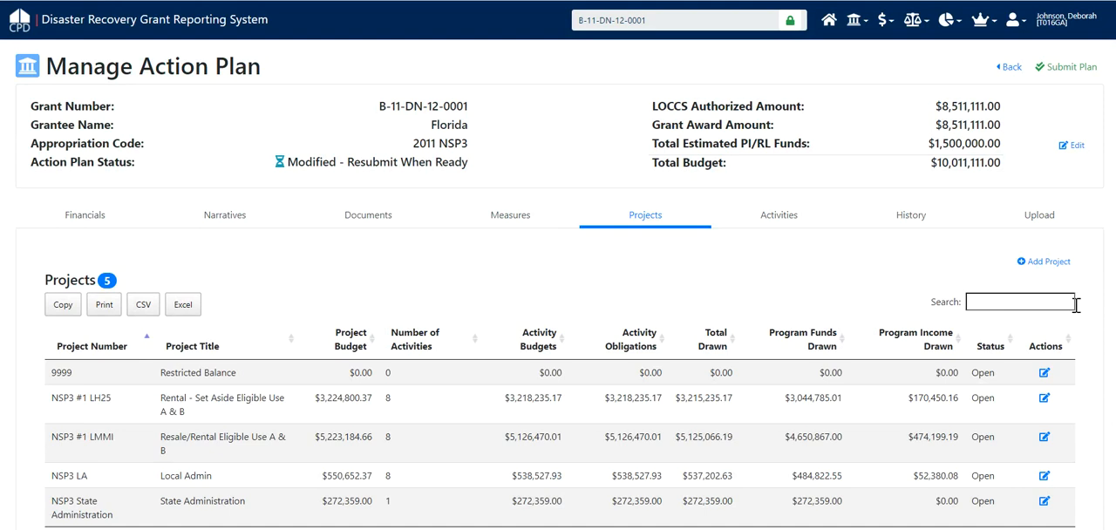
pyautogui.scroll(-1, 1100, 308)
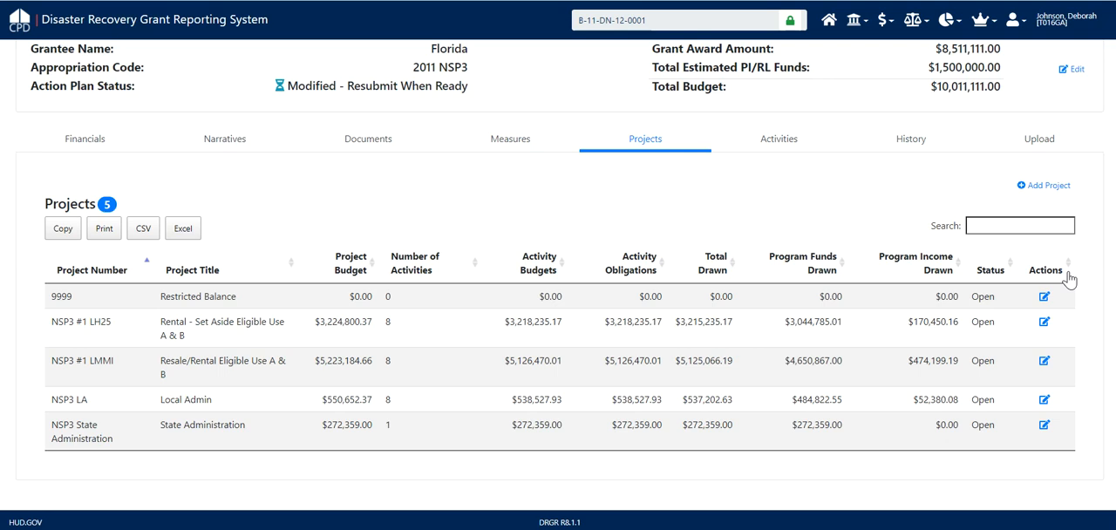
pyautogui.click(779, 141)
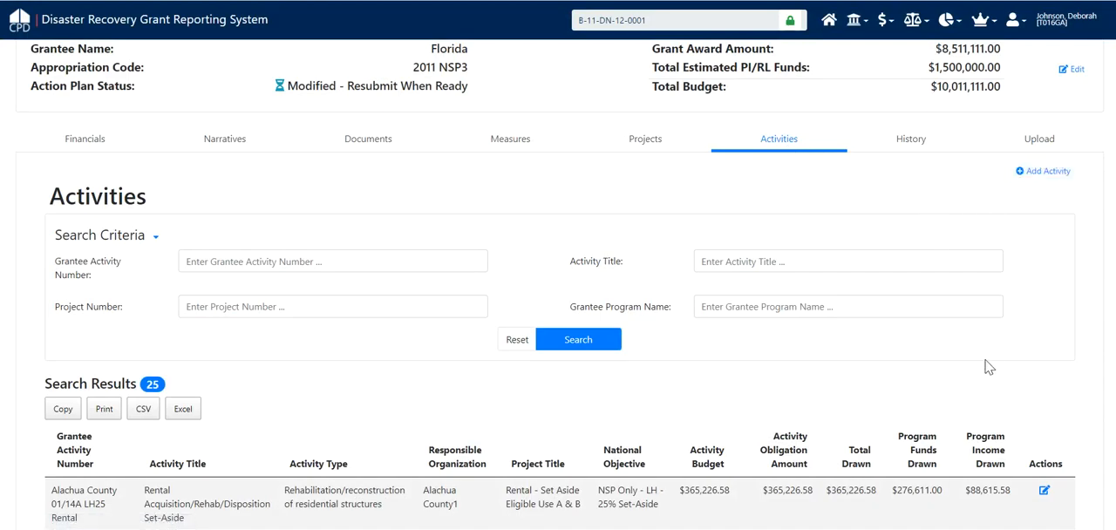
pyautogui.scroll(-3, 558, 288)
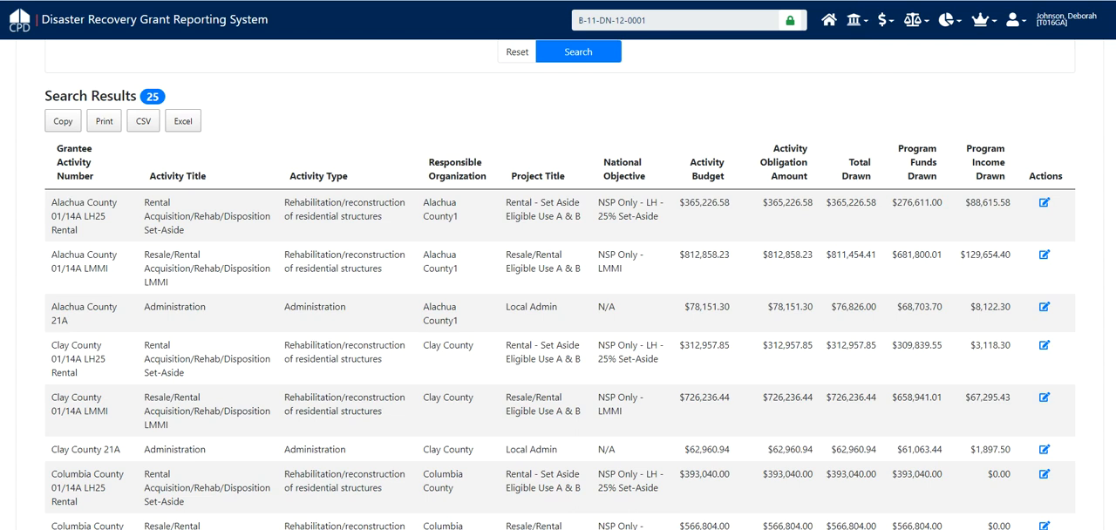
# Open the blank Add Project form to view its detail and budget fields, and close it without saving.
pyautogui.click(857, 23)
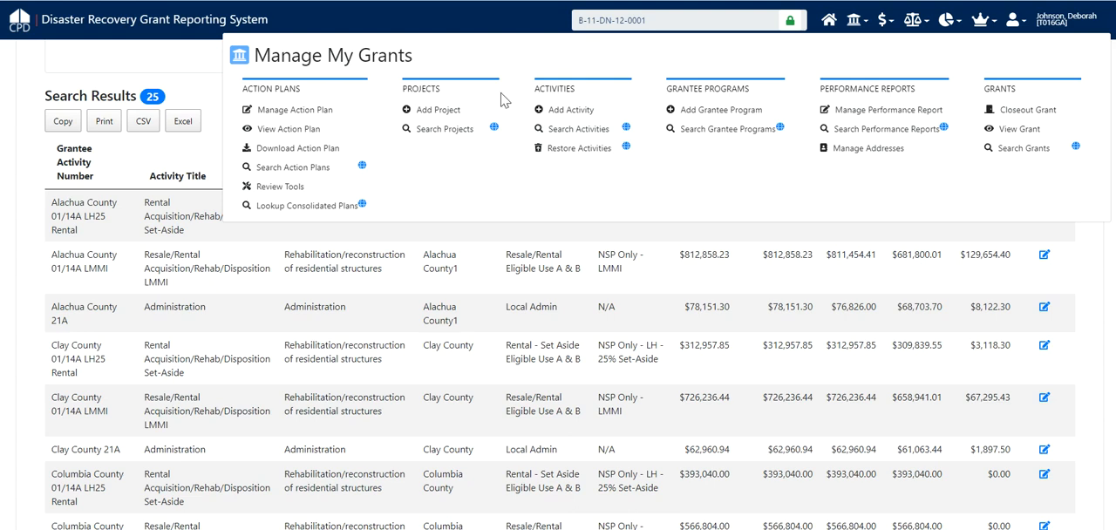
pyautogui.click(439, 111)
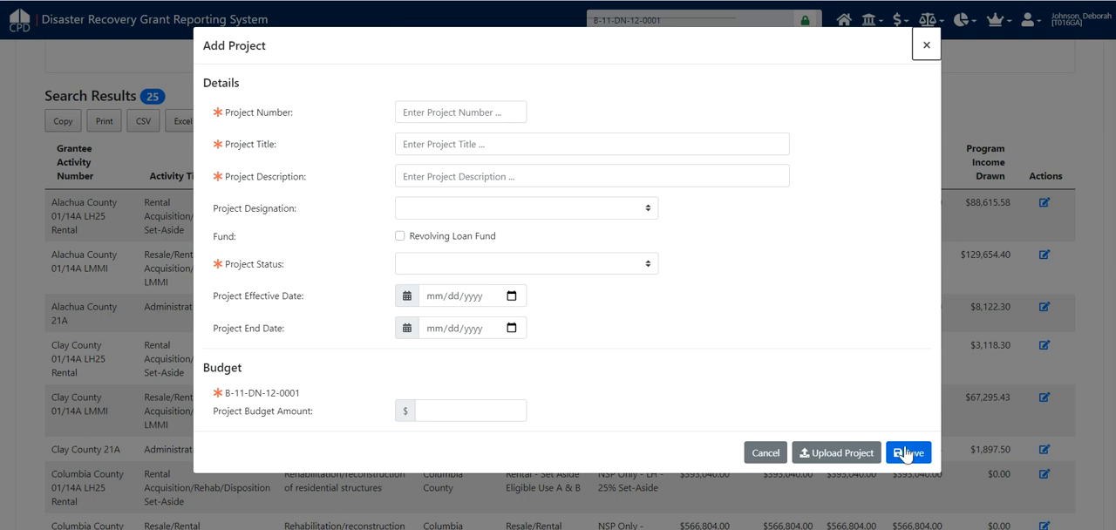
pyautogui.click(924, 51)
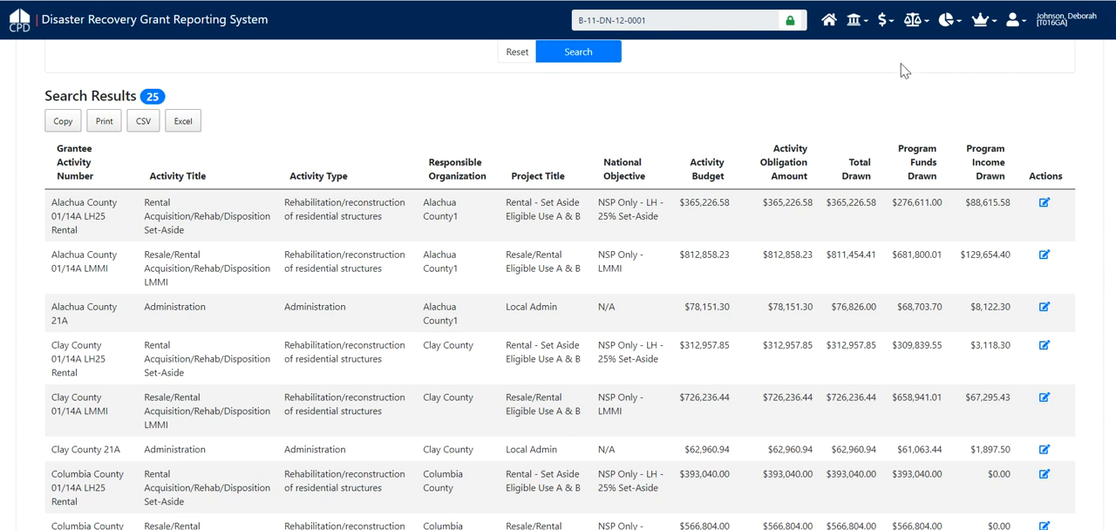
# Open project NSP3 #1 LH25 for management from the action plan's list of projects.
pyautogui.scroll(3, 905, 70)
pyautogui.scroll(2, 901, 69)
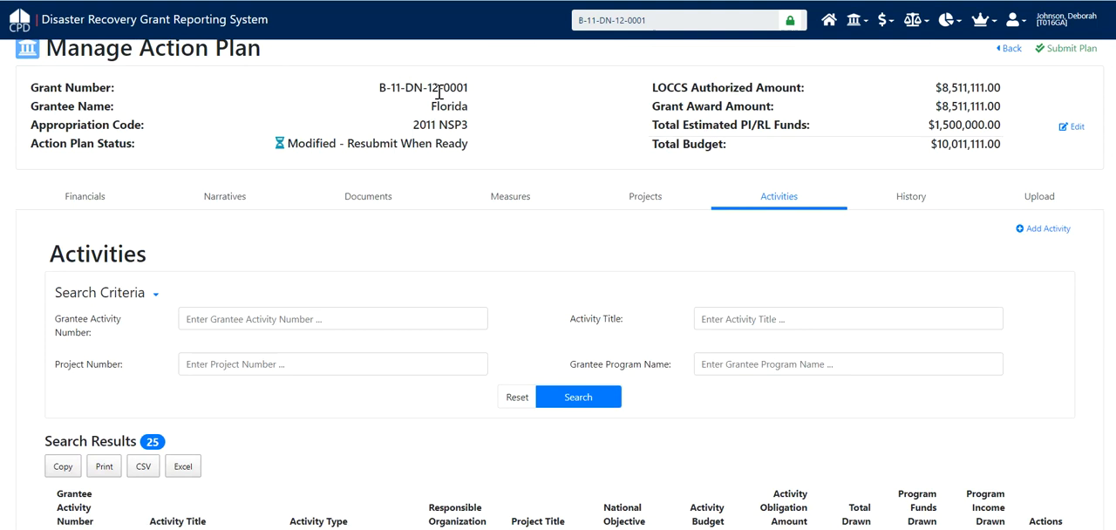
pyautogui.click(650, 207)
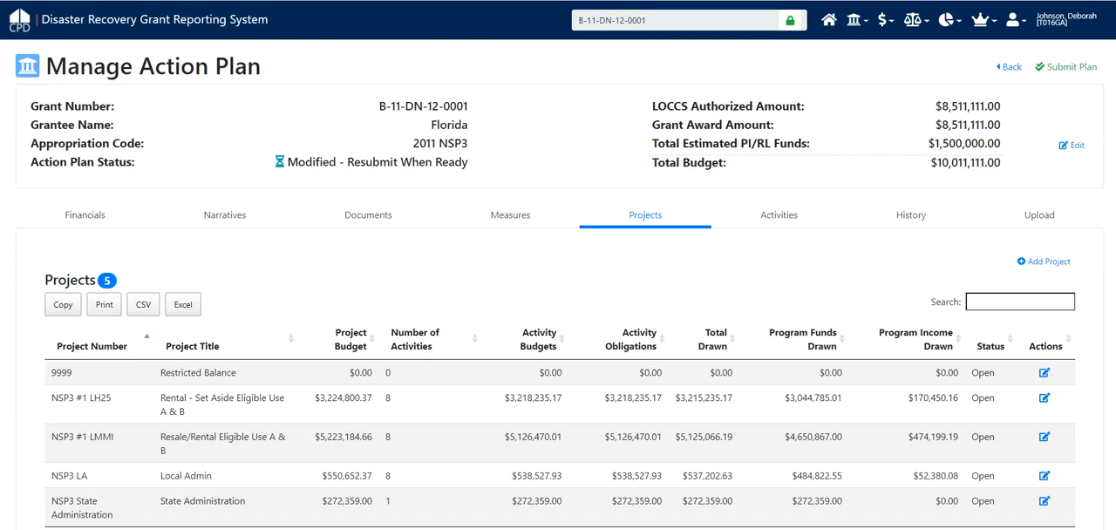
pyautogui.scroll(-2, 1056, 335)
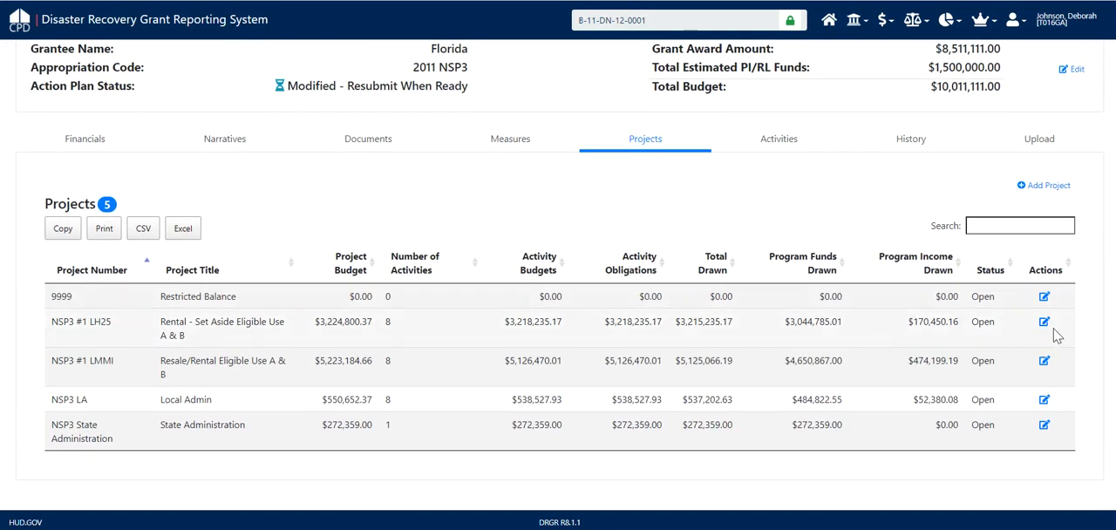
pyautogui.click(1044, 322)
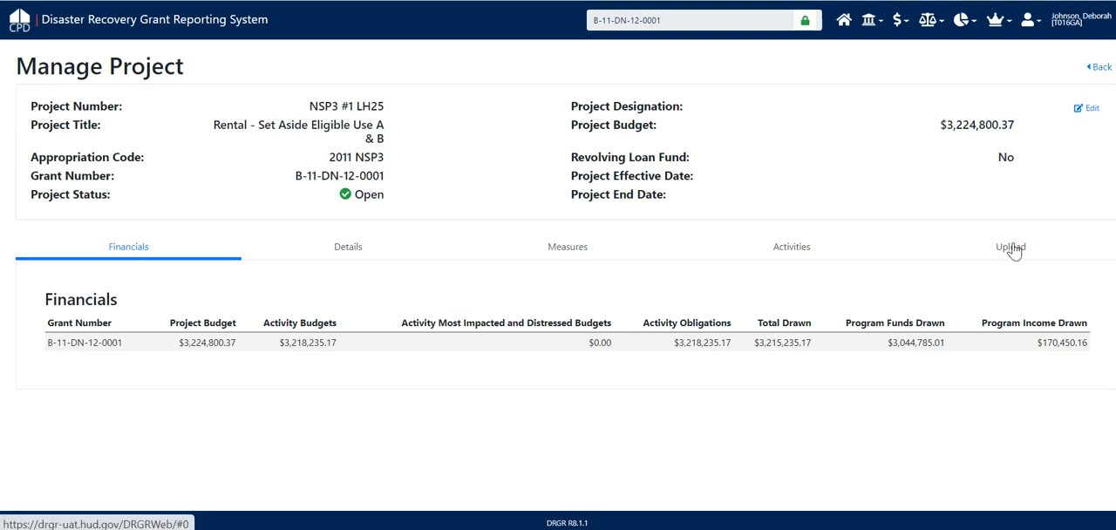
# Review the activities listed under project NSP3 #1 LH25.
pyautogui.click(800, 254)
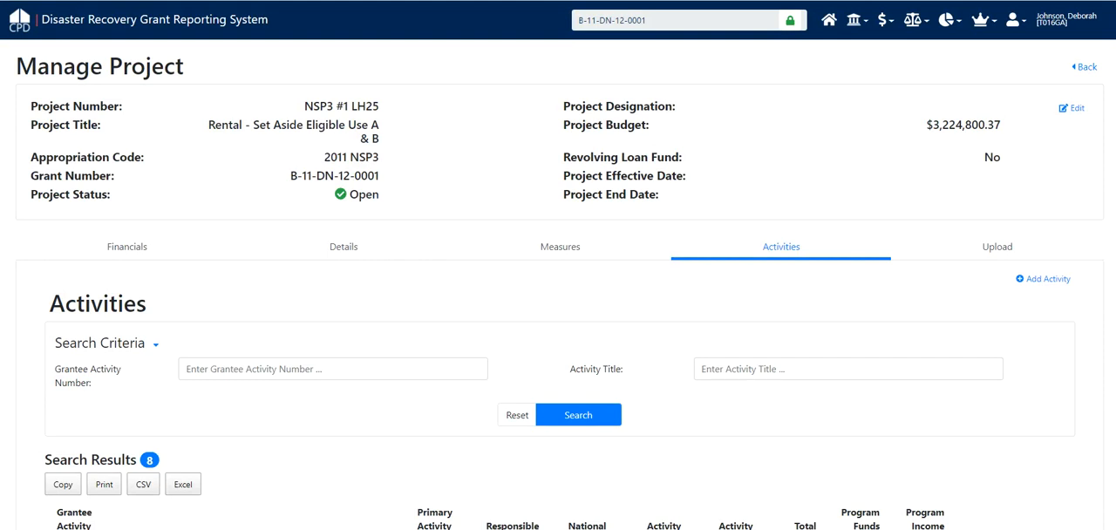
pyautogui.scroll(-4, 558, 288)
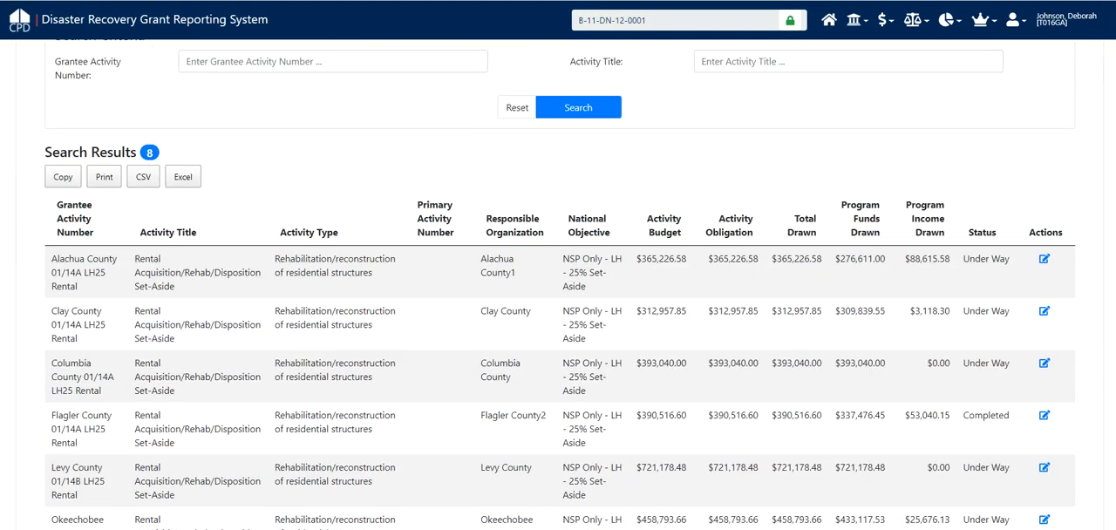
pyautogui.scroll(-1, 558, 288)
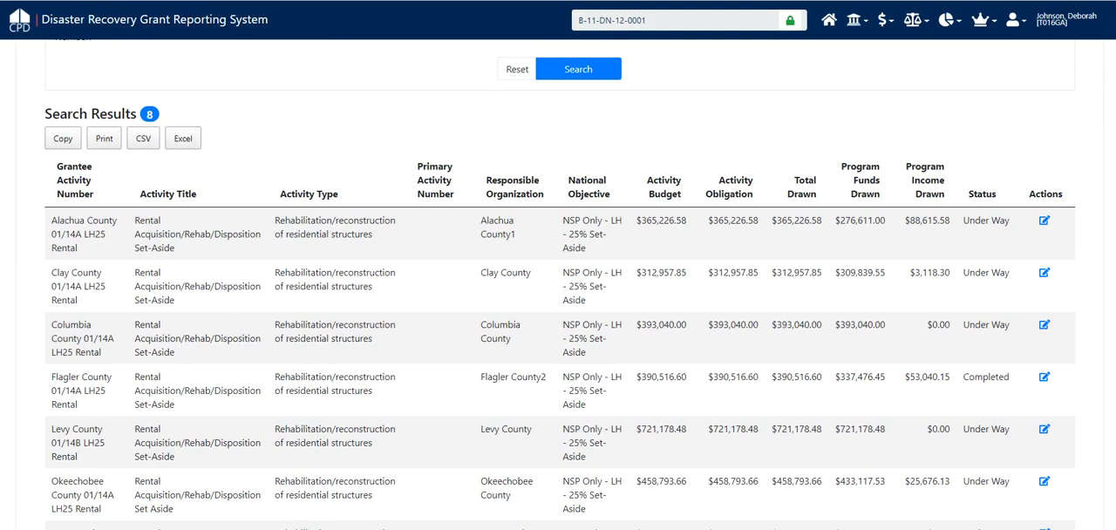
pyautogui.scroll(5, 558, 288)
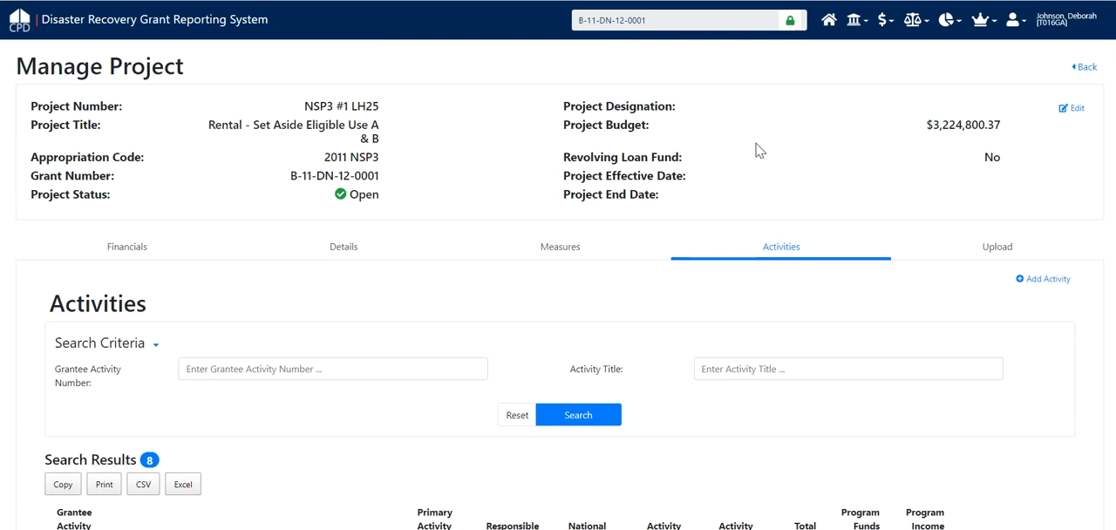
# Open the project's details for editing, inspect the Project Budget Amount, and close the form without saving.
pyautogui.click(1073, 108)
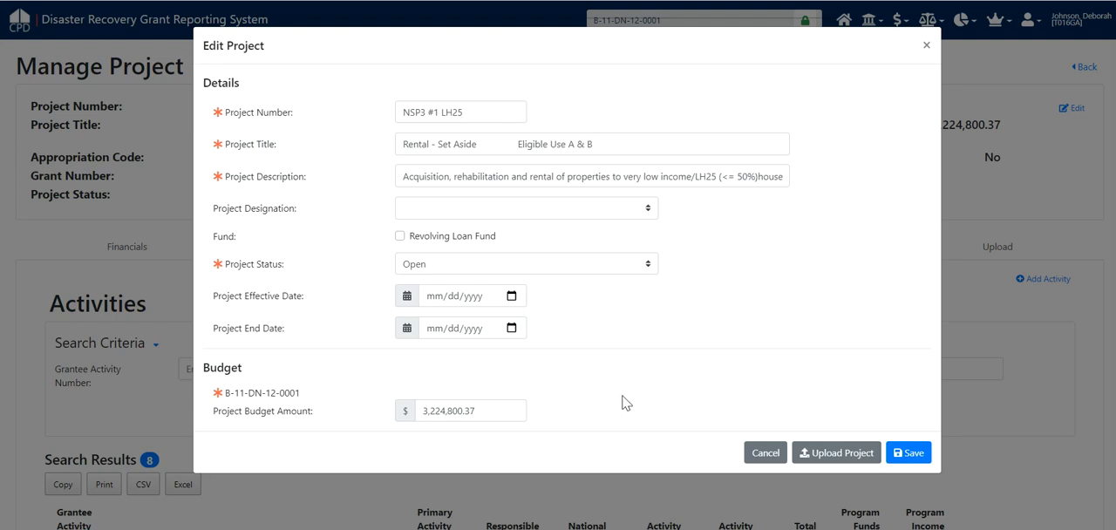
pyautogui.click(430, 412)
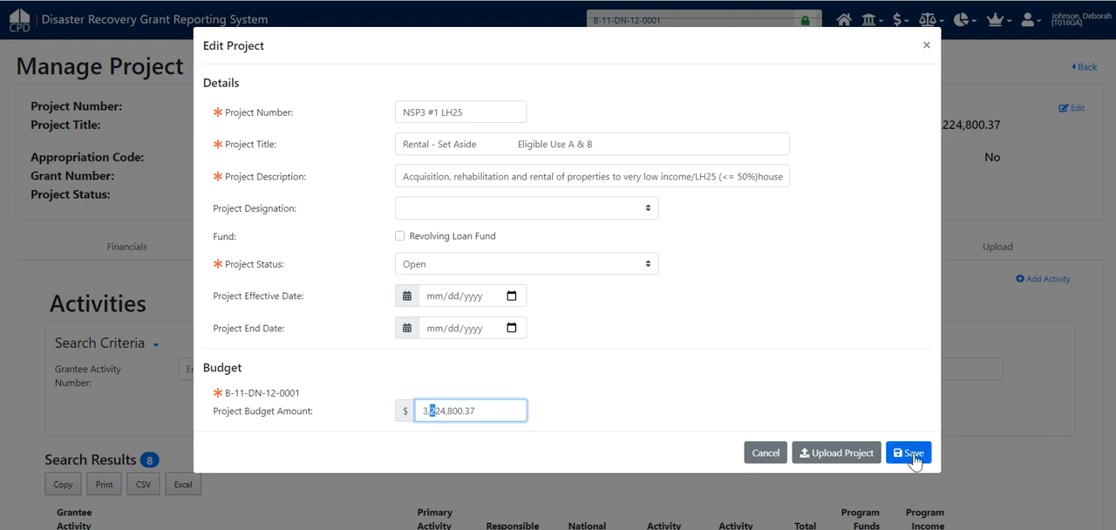
pyautogui.click(927, 49)
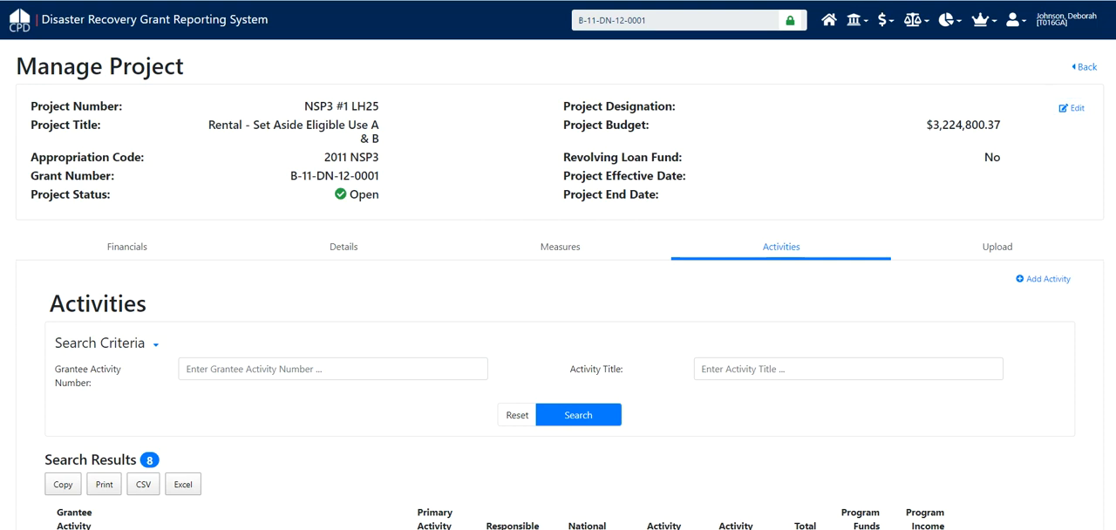
# Return to the action plan, show its activities, and open the form for adding a new activity.
pyautogui.click(1084, 70)
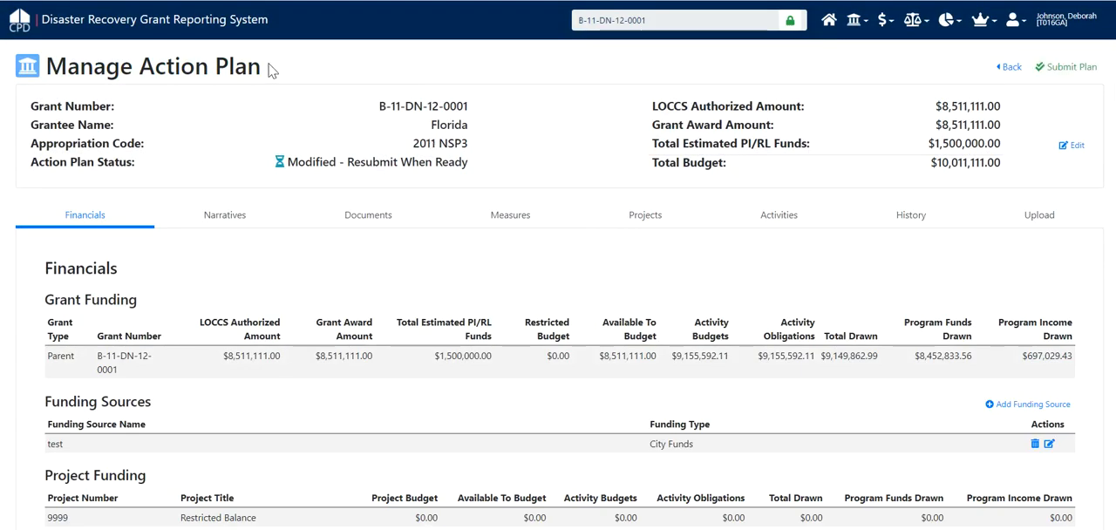
pyautogui.click(789, 220)
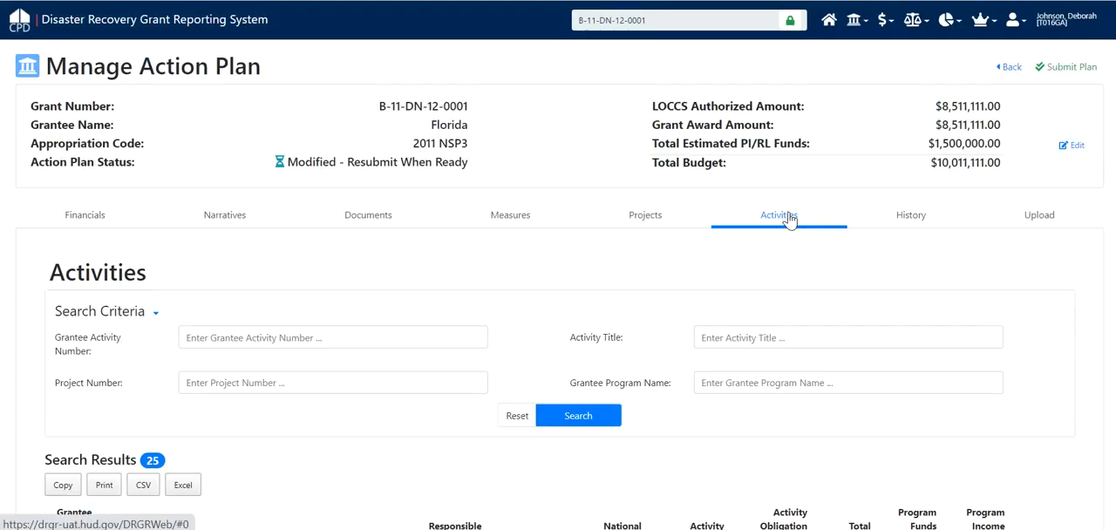
pyautogui.click(863, 29)
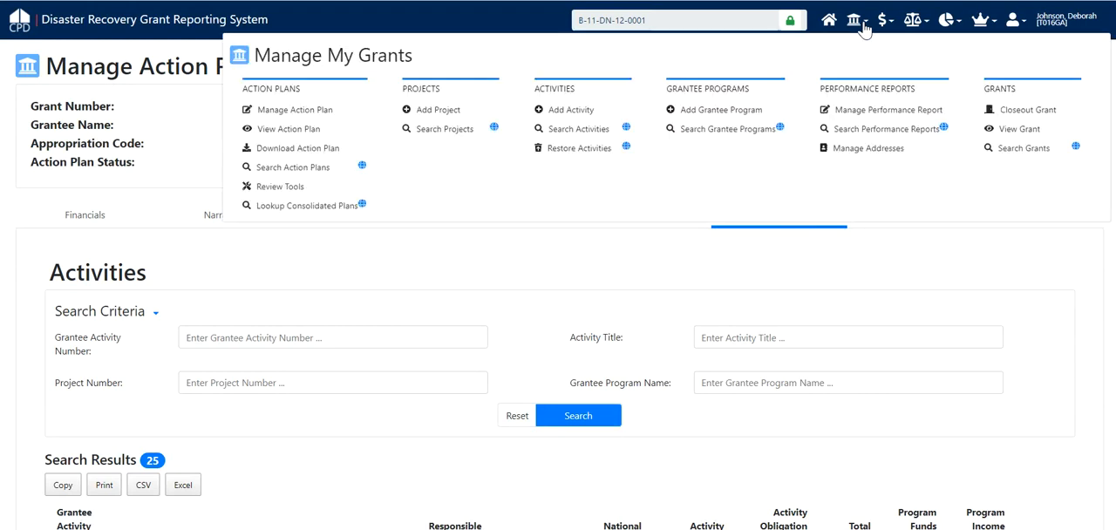
pyautogui.click(602, 138)
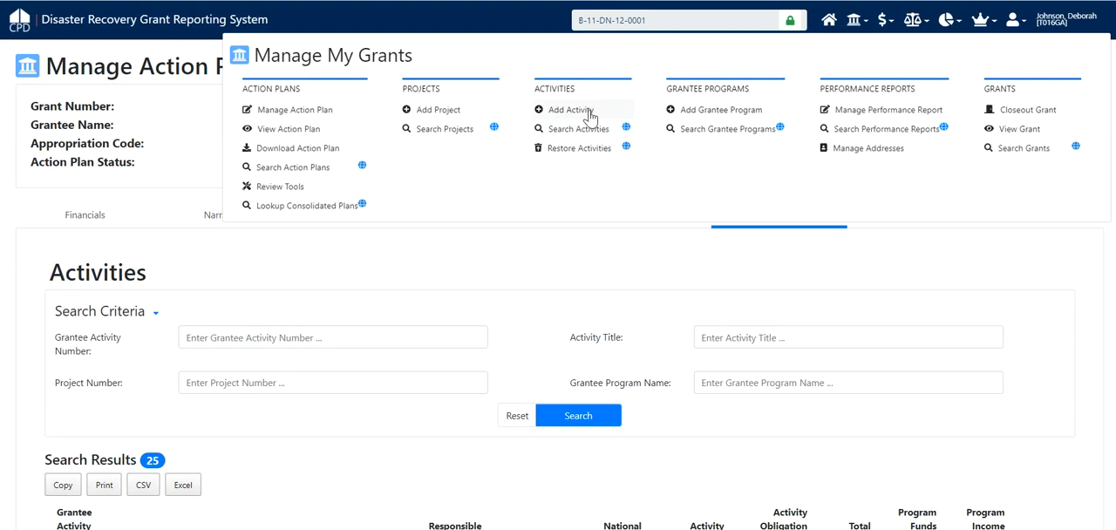
pyautogui.click(590, 113)
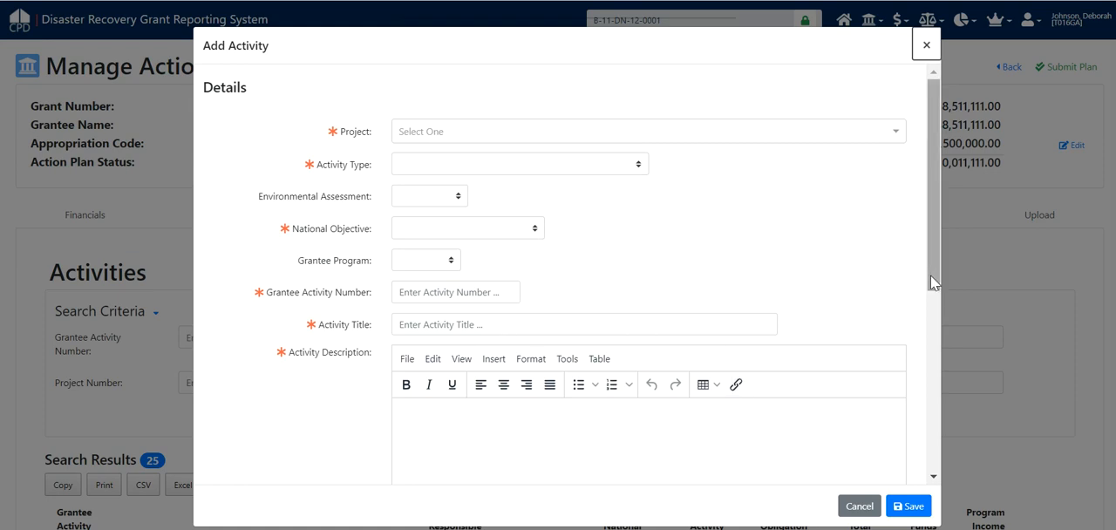
# Examine the Add Activity form's remaining fields down to the responsible organization and activity budget.
pyautogui.rightClick(935, 316)
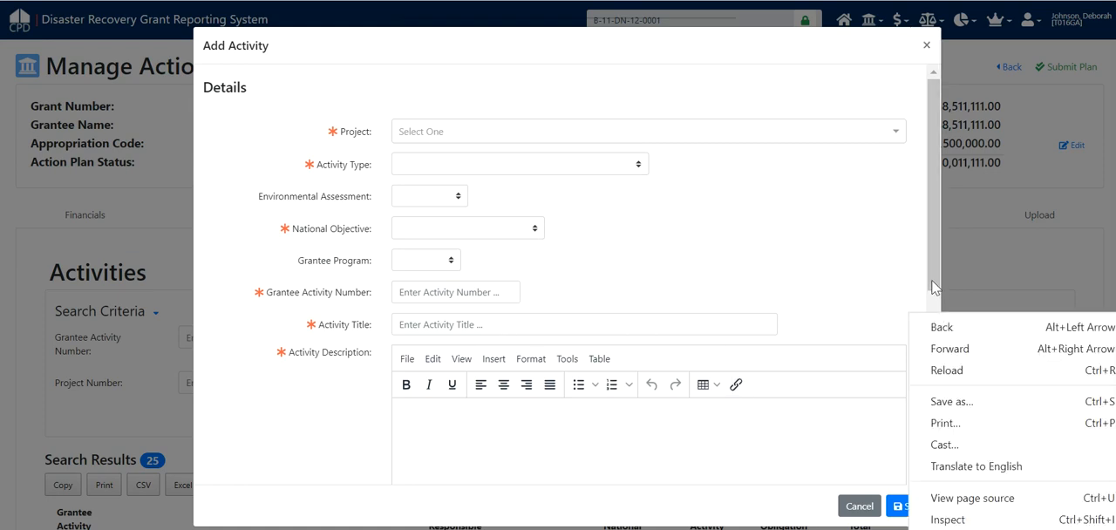
pyautogui.click(931, 282)
pyautogui.moveTo(932, 282); pyautogui.dragTo(942, 467)
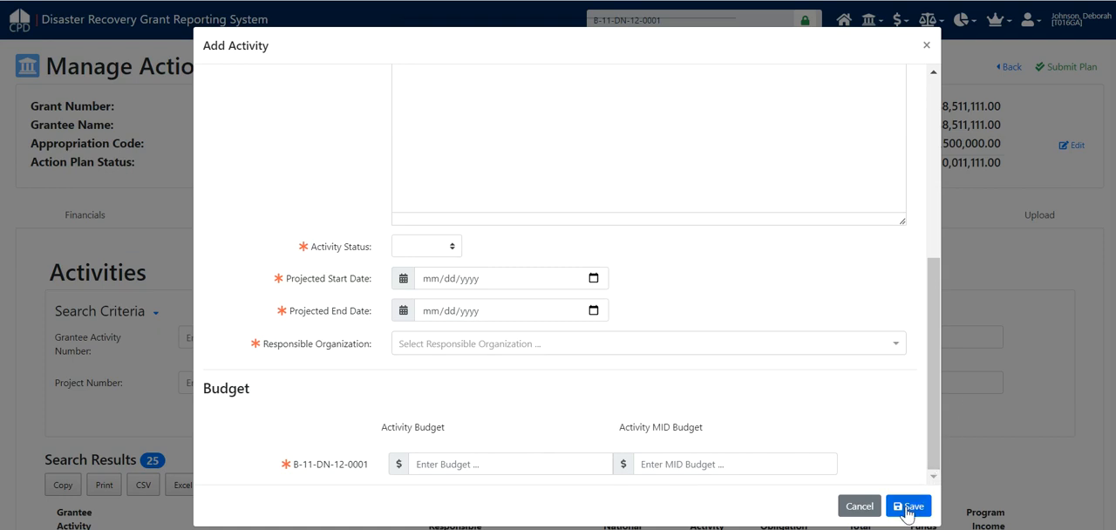
# Close the Add Activity form without saving and open the activity Alachua County 01/14A LH25 Rental from the activities list.
pyautogui.click(926, 47)
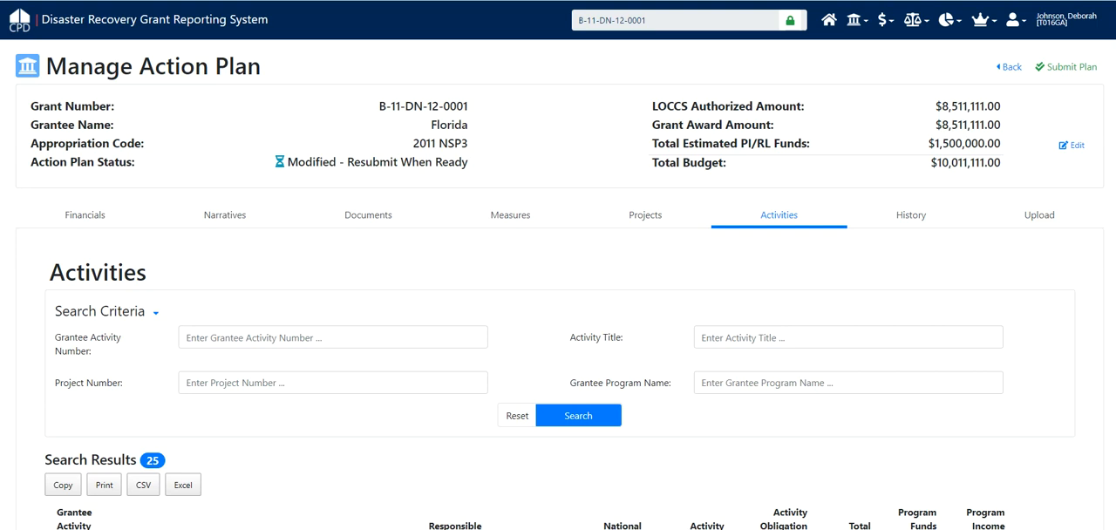
pyautogui.rightClick(910, 255)
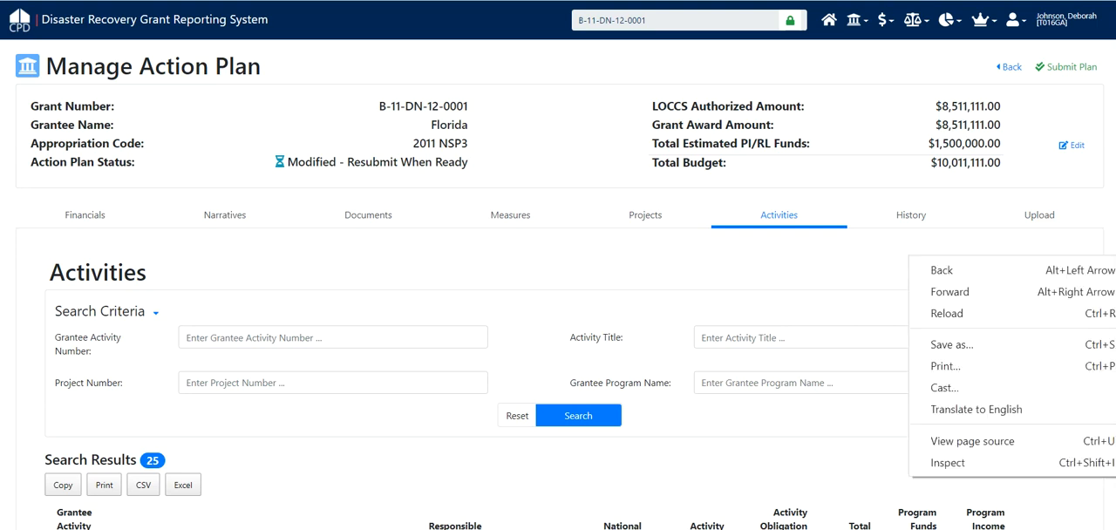
pyautogui.moveTo(1115, 256); pyautogui.dragTo(1115, 257)
pyautogui.scroll(-5, 560, 292)
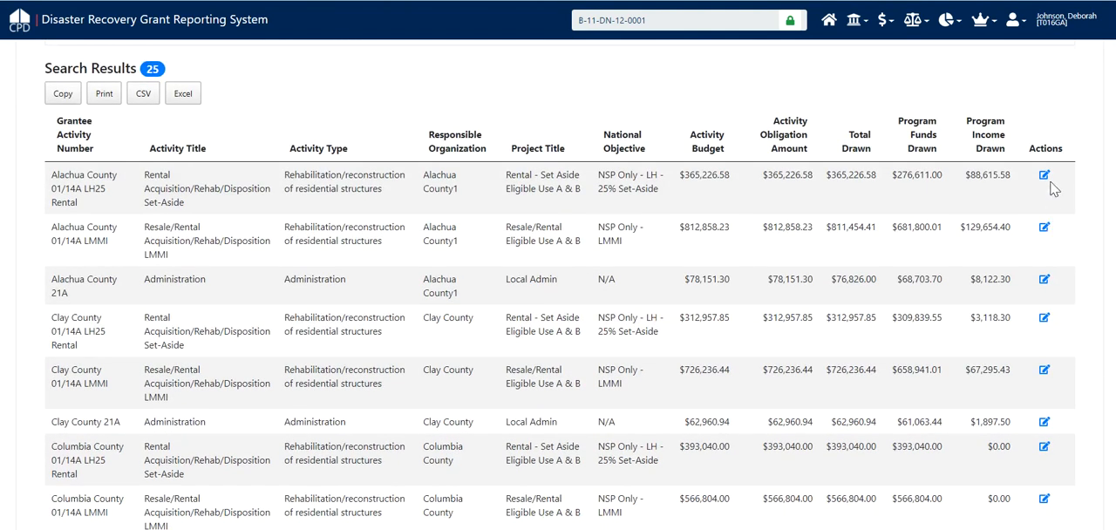
pyautogui.click(1045, 175)
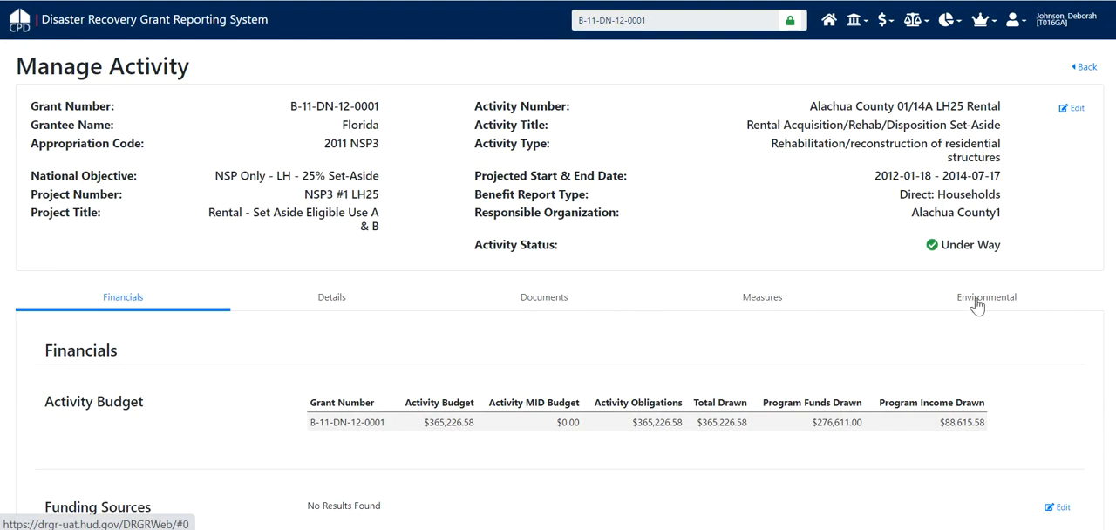
# Review the activity's additional details, including its location description and drawdown block, and its supporting documents.
pyautogui.click(333, 305)
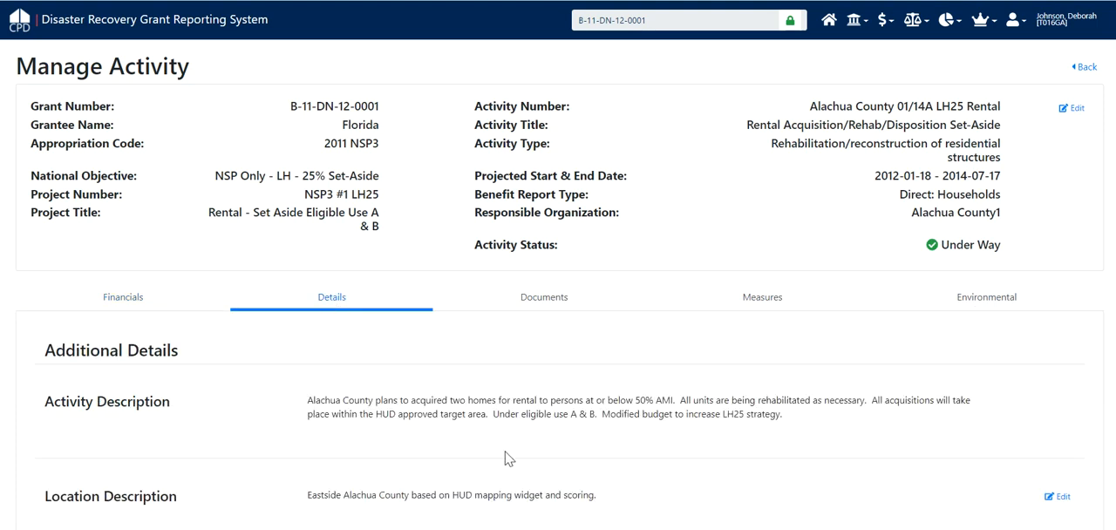
pyautogui.scroll(-3, 509, 459)
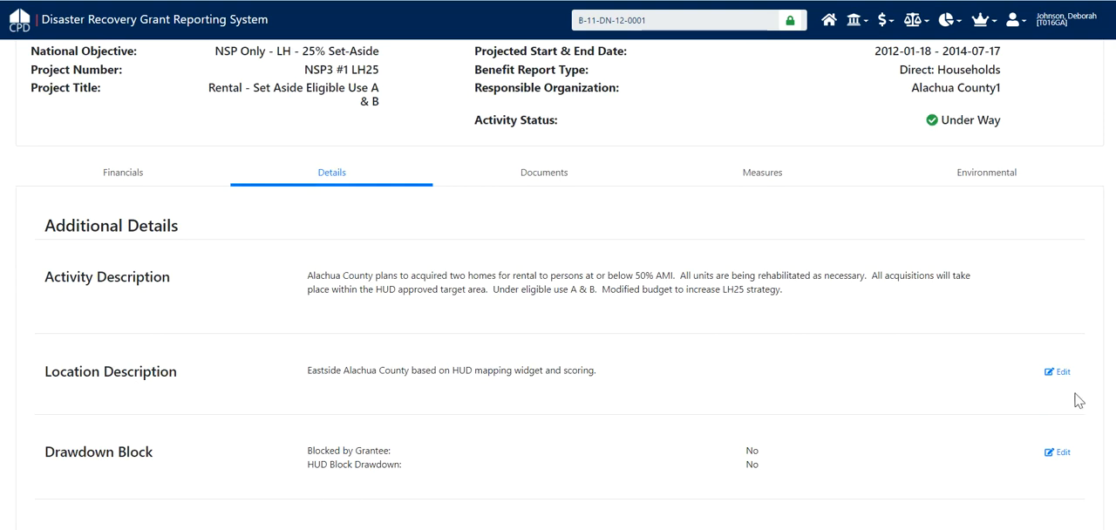
pyautogui.click(549, 176)
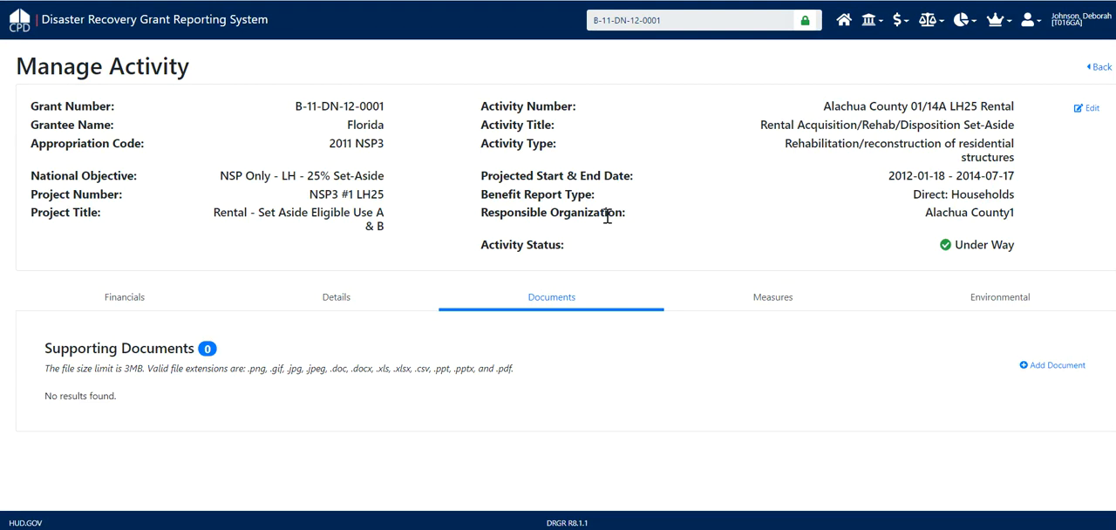
# Review the activity's performance measures, covering benefit reporting performance and proposed accomplishments.
pyautogui.click(781, 300)
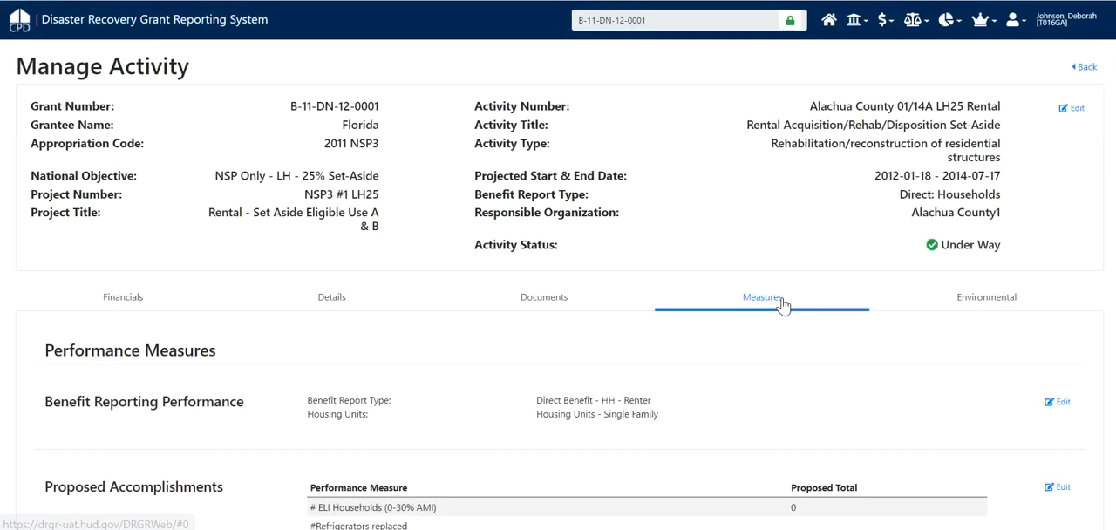
pyautogui.scroll(-2, 853, 436)
pyautogui.scroll(-2, 855, 440)
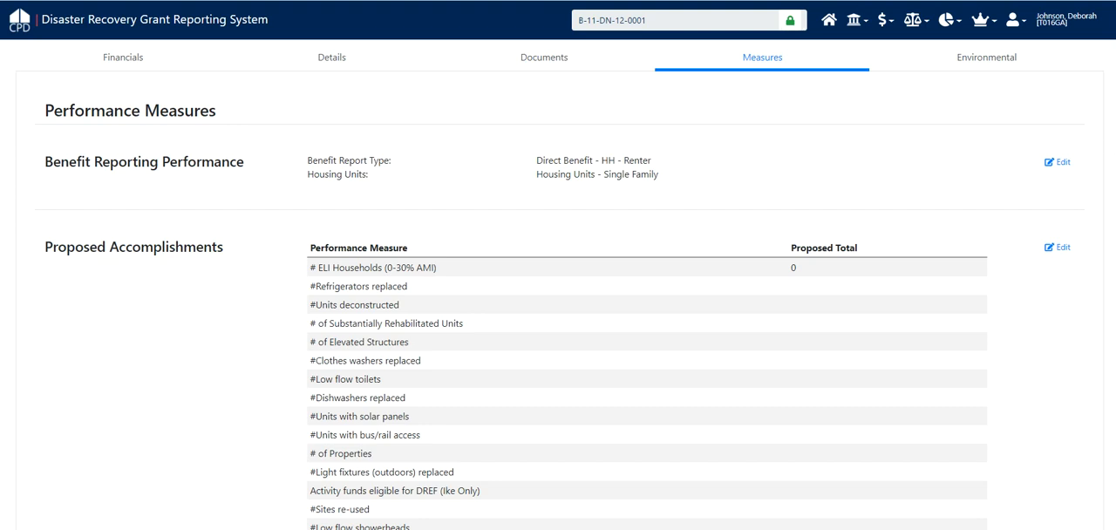
pyautogui.scroll(-2, 558, 288)
pyautogui.scroll(5, 558, 288)
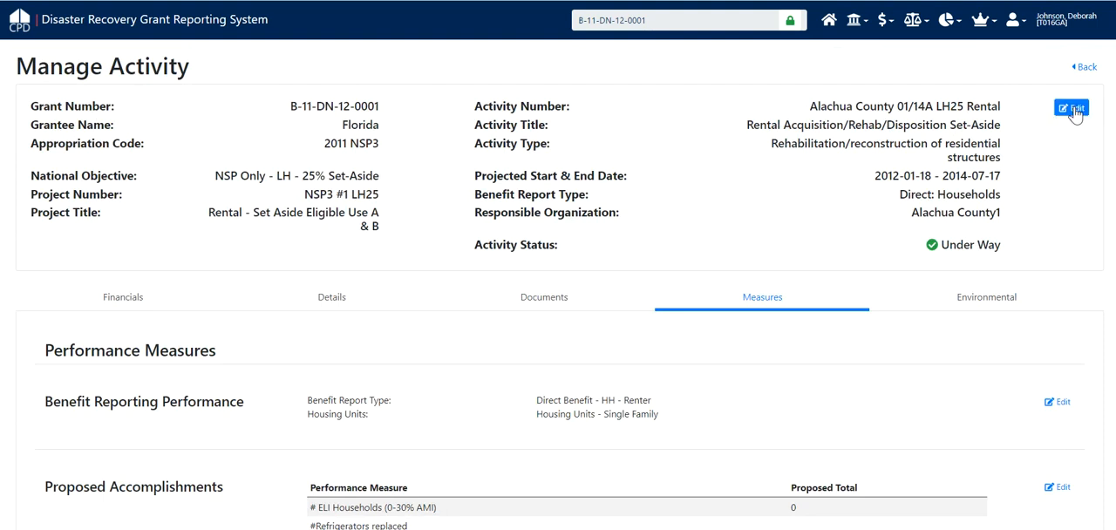
# Open the activity's details for editing, inspect the fields down to the activity budget, and close the form without saving.
pyautogui.click(1074, 109)
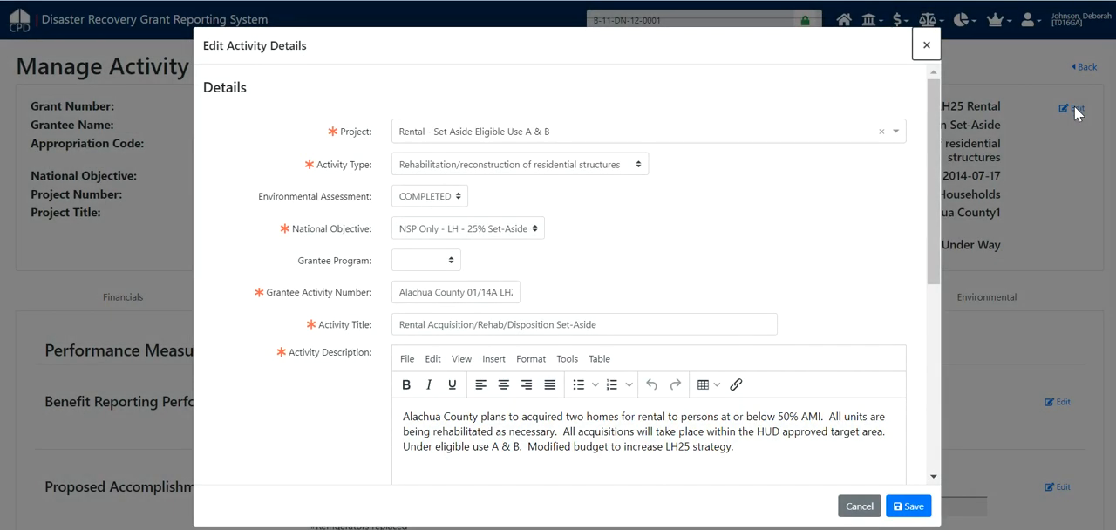
pyautogui.click(938, 149)
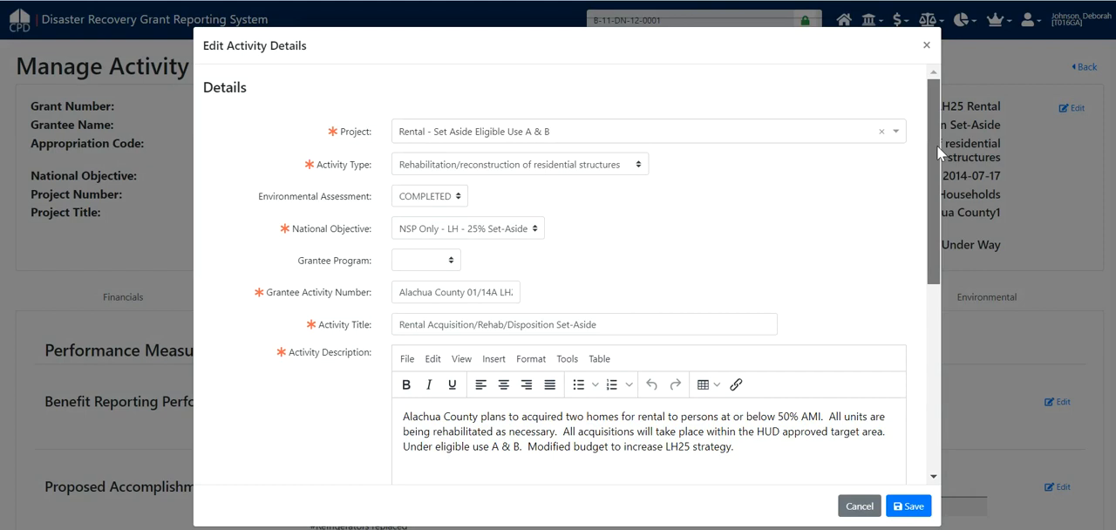
pyautogui.moveTo(937, 146); pyautogui.dragTo(946, 366)
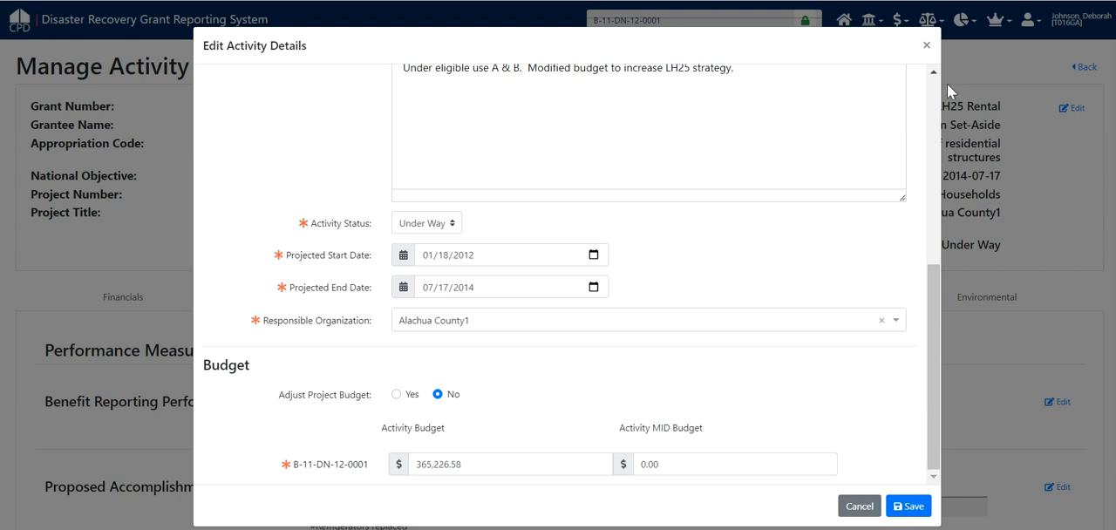
pyautogui.click(928, 45)
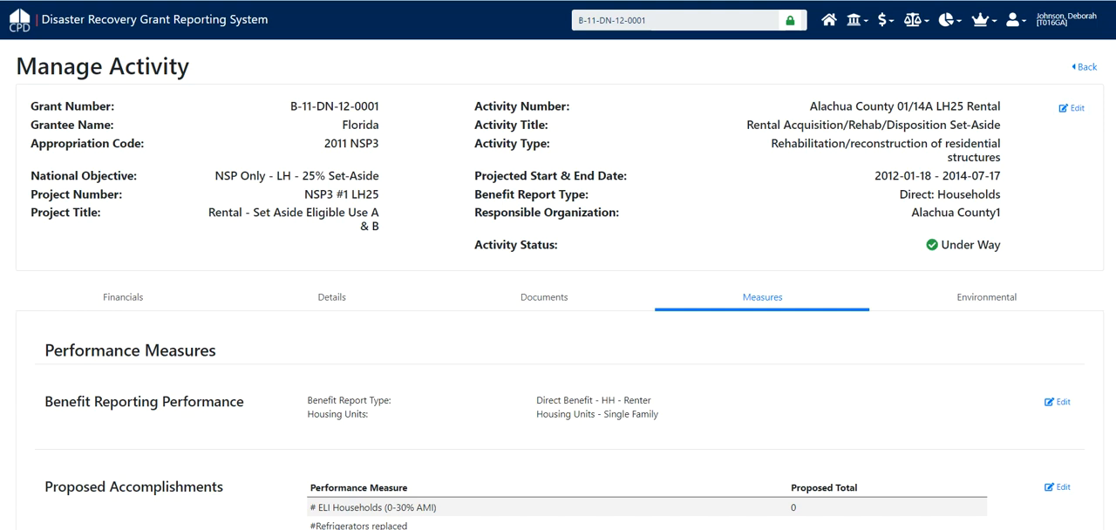
# Return to the home page and log out of the account.
pyautogui.click(832, 23)
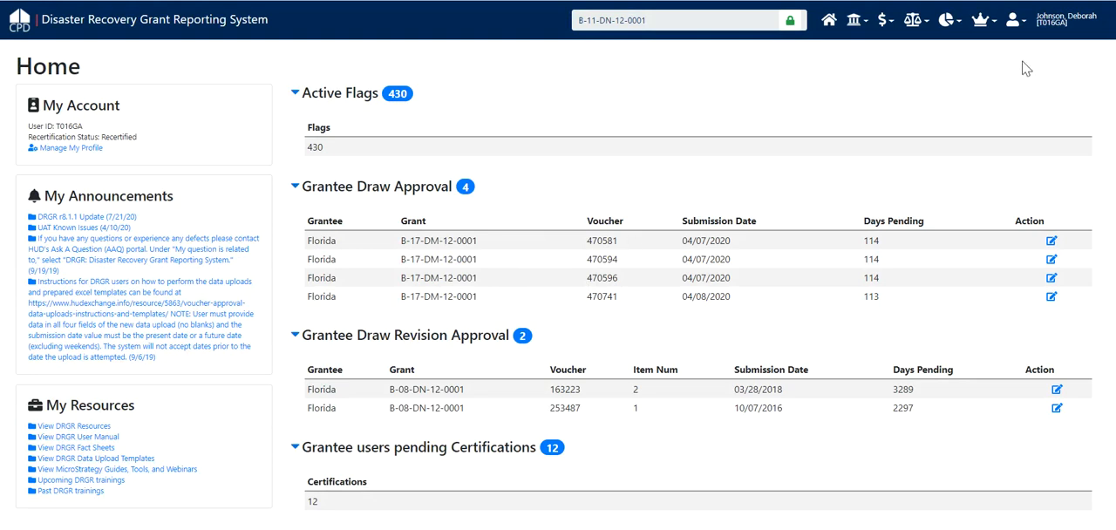
pyautogui.click(1019, 26)
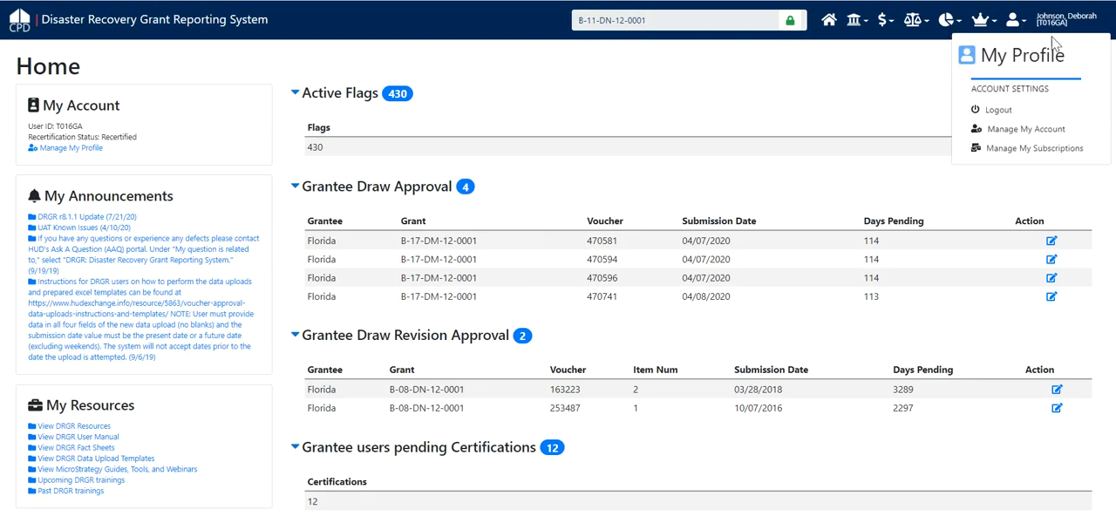
pyautogui.click(991, 111)
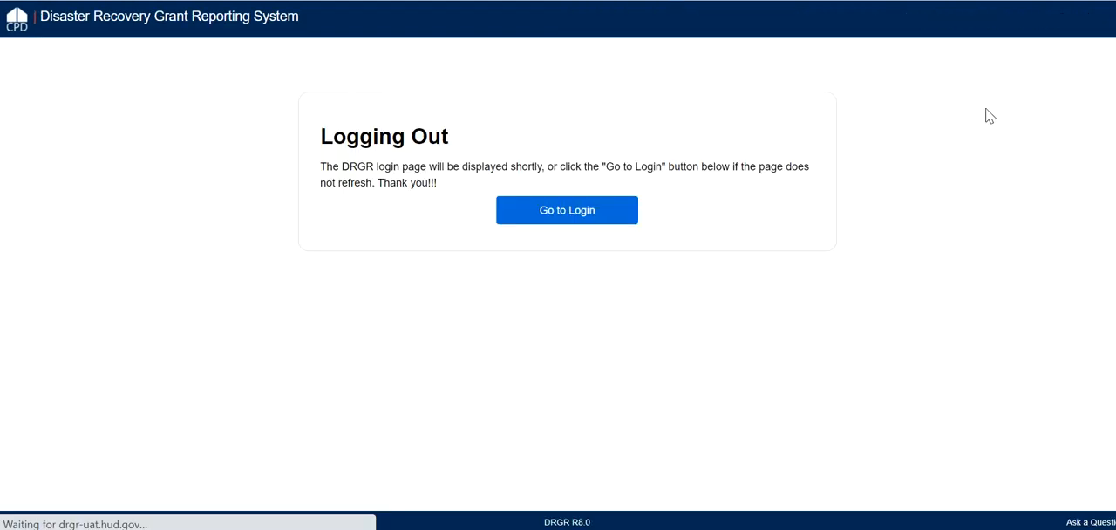